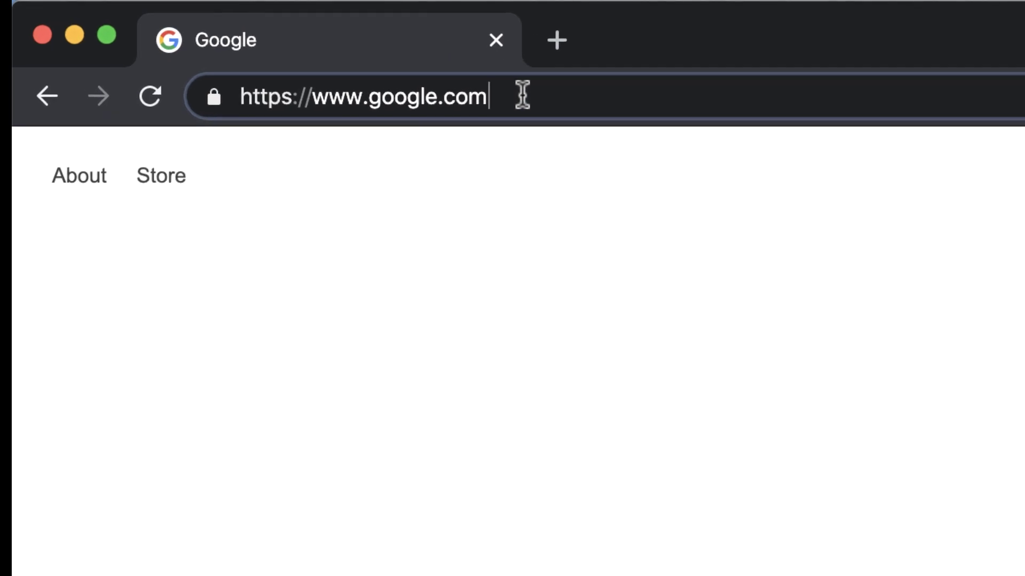
Sign in to Google from its home page with the saved account e-mail and password
left_click_drag(239, 97, 576, 101)
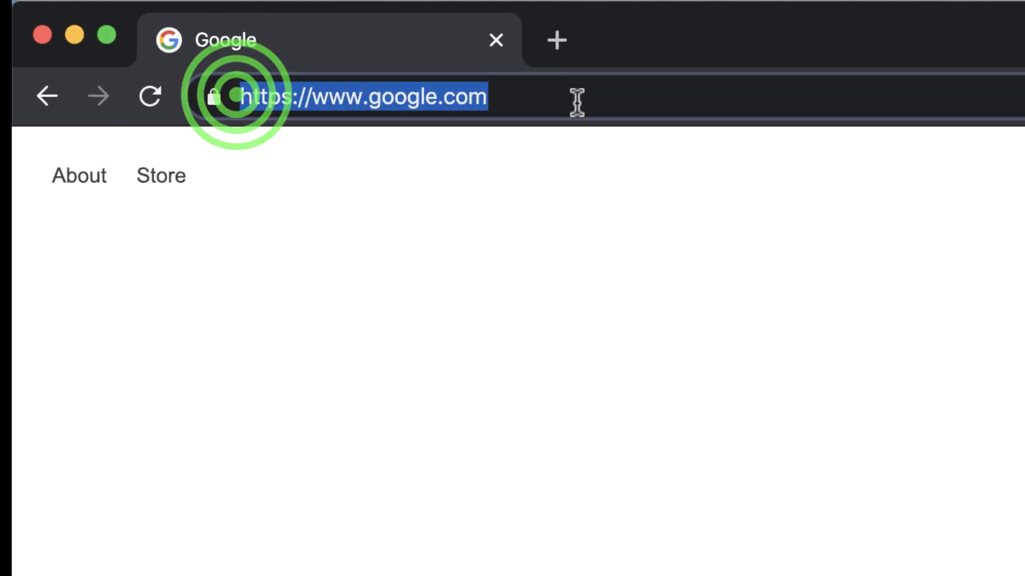
left_click(575, 102)
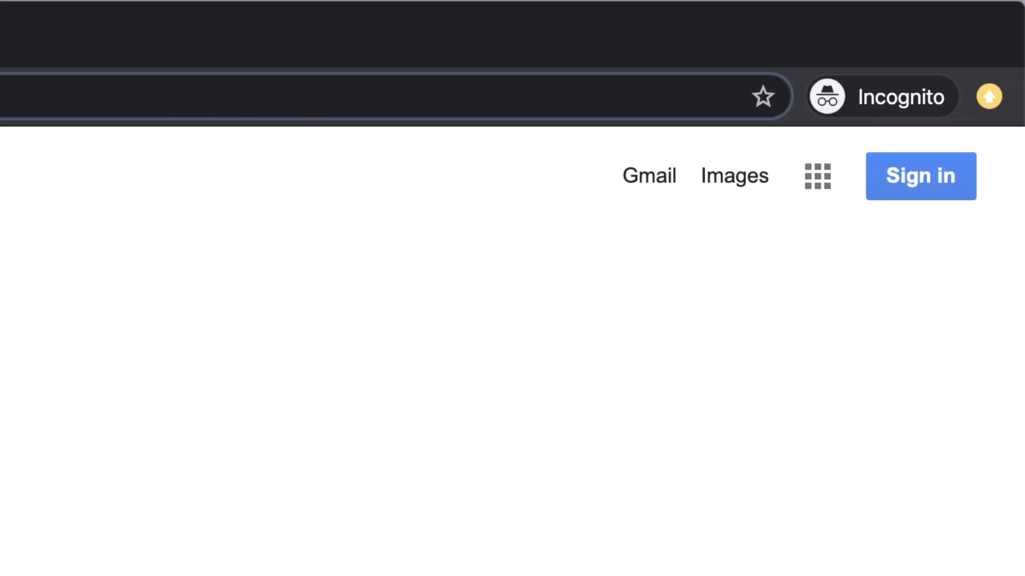
left_click(920, 176)
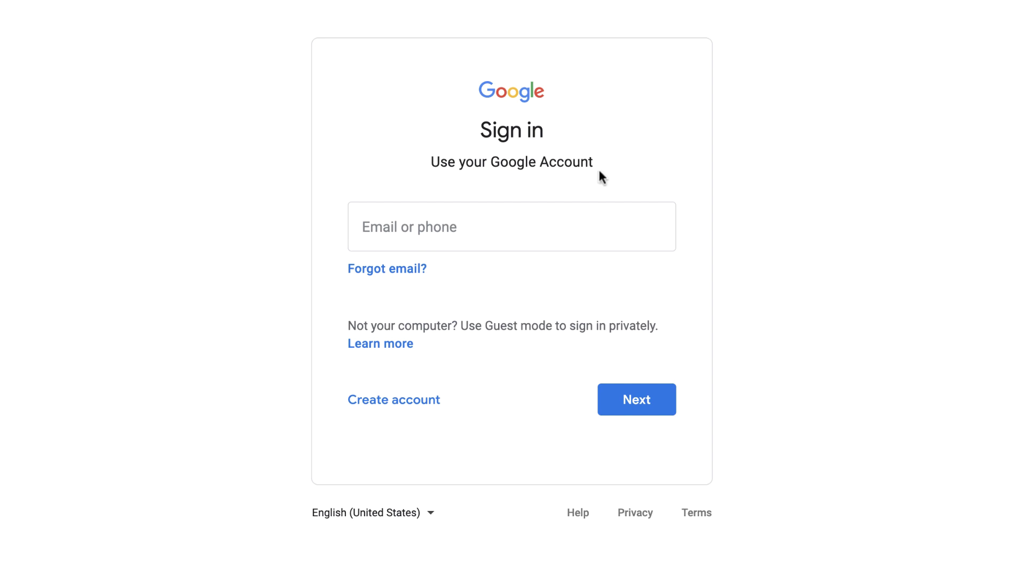
left_click(488, 228)
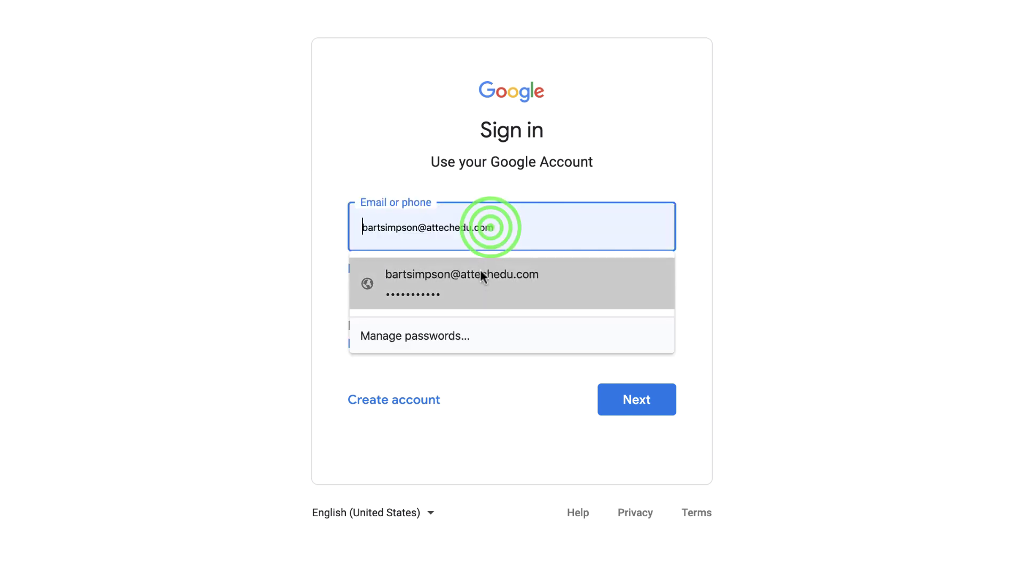
left_click(500, 276)
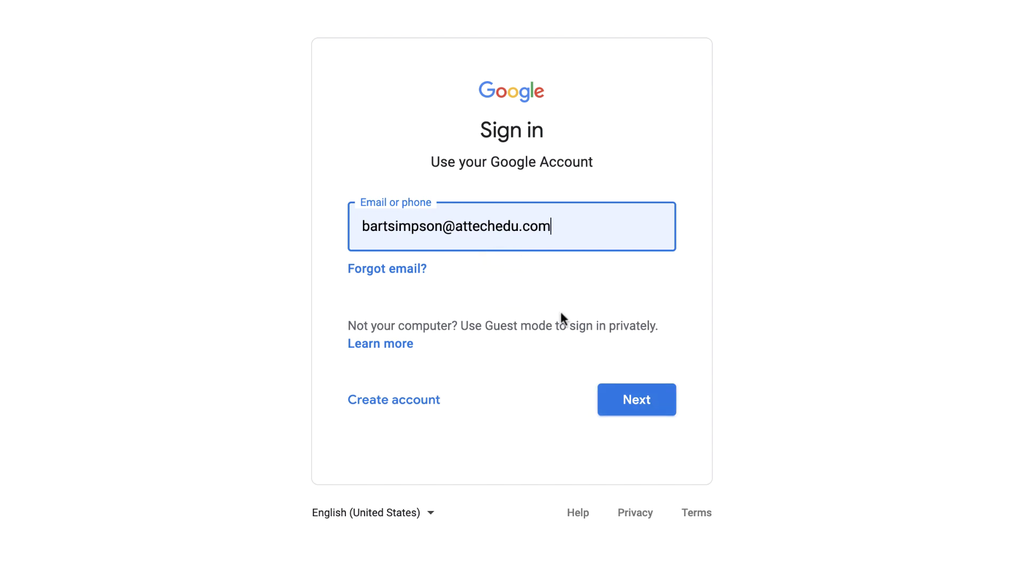
left_click(634, 396)
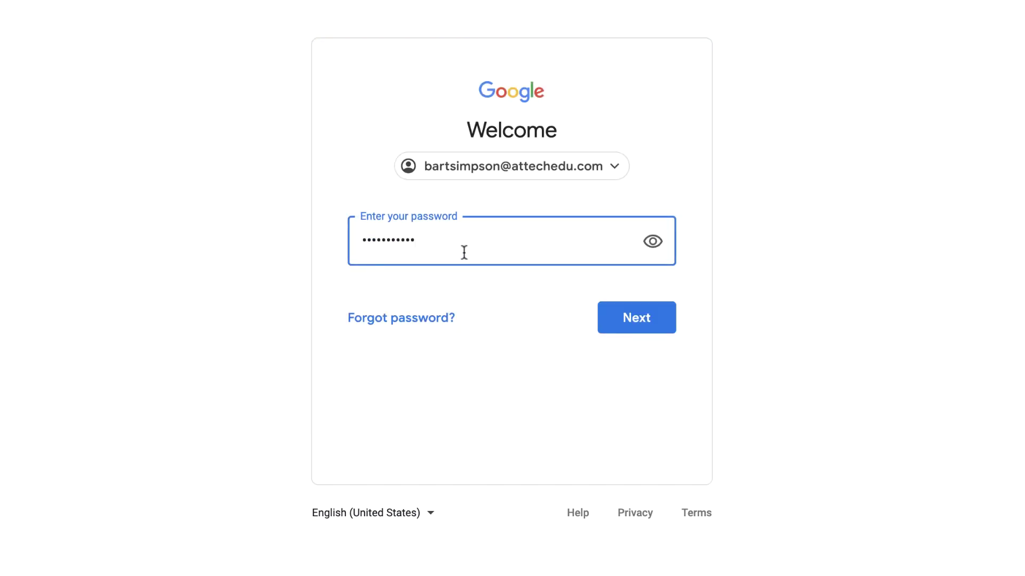
left_click(629, 310)
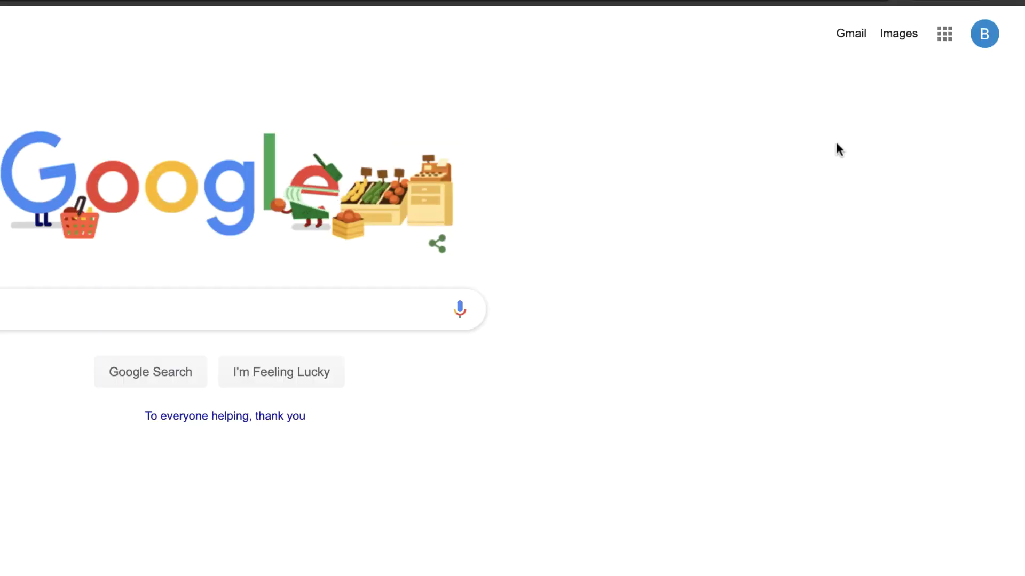
Check which account is signed in to Google
left_click(983, 34)
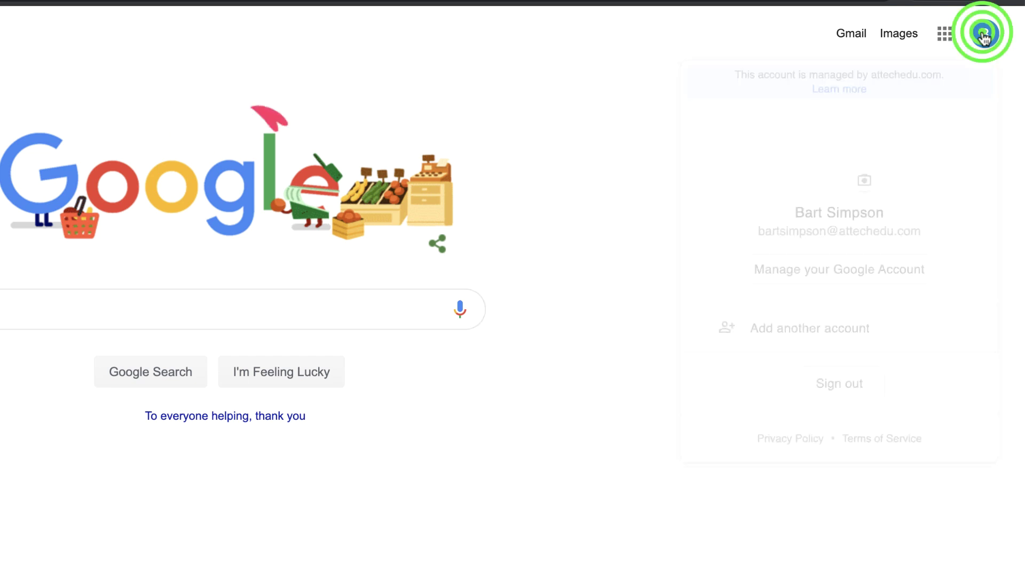
left_click(647, 114)
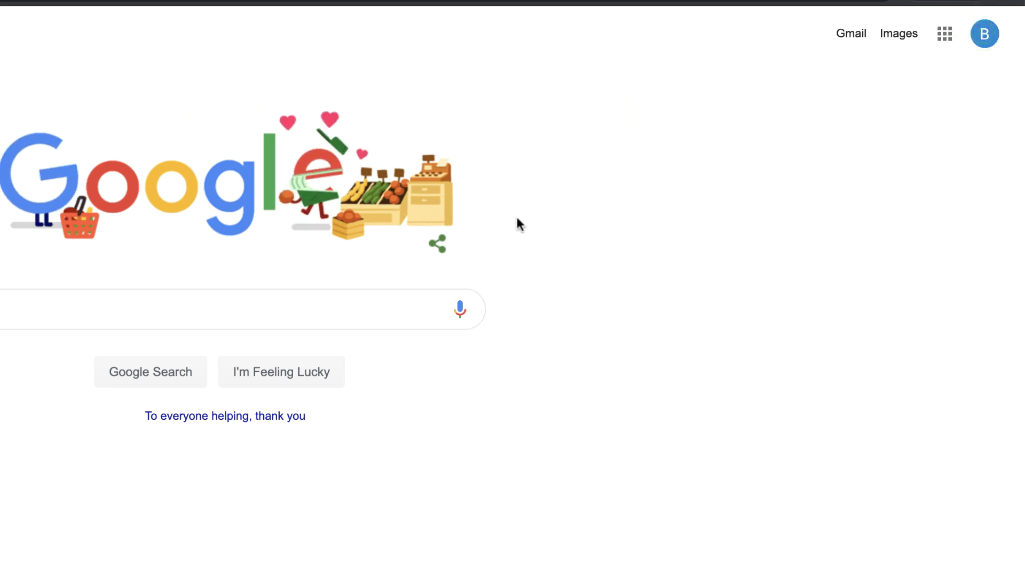
Open Google Classroom from the Google apps and join the Induction Training for Parents class
left_click(945, 37)
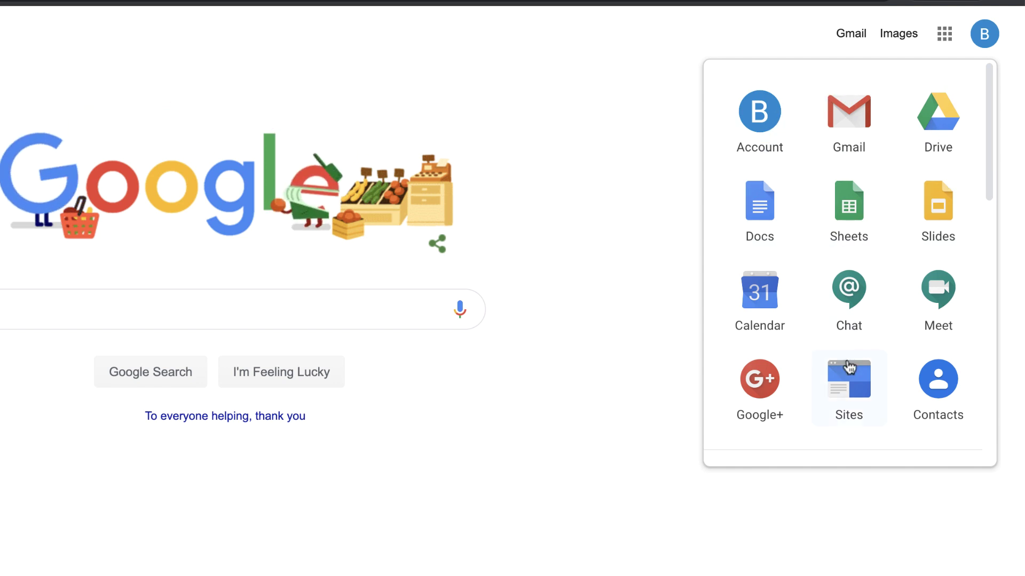
scroll(860, 324, "down", 10)
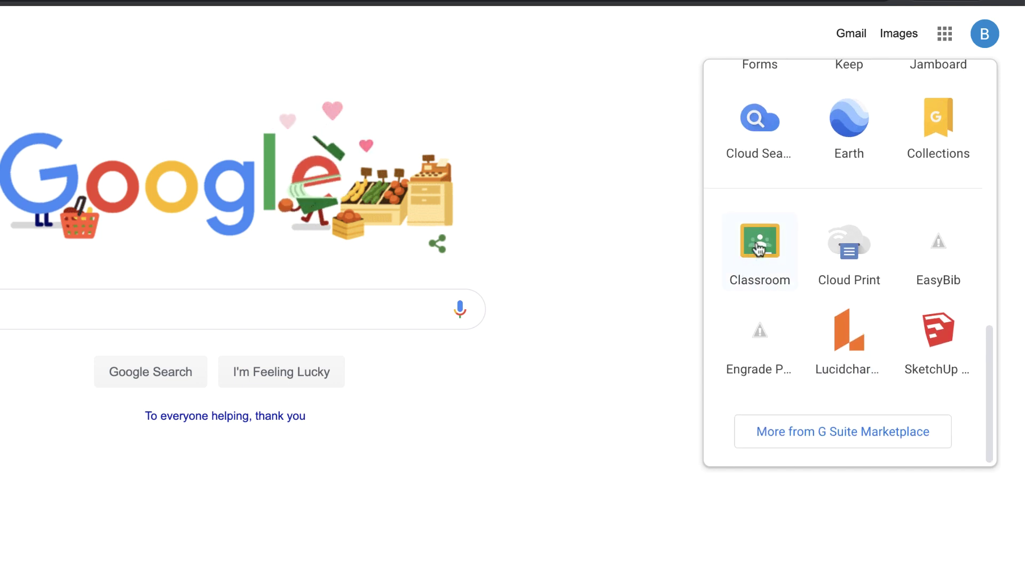
left_click(759, 248)
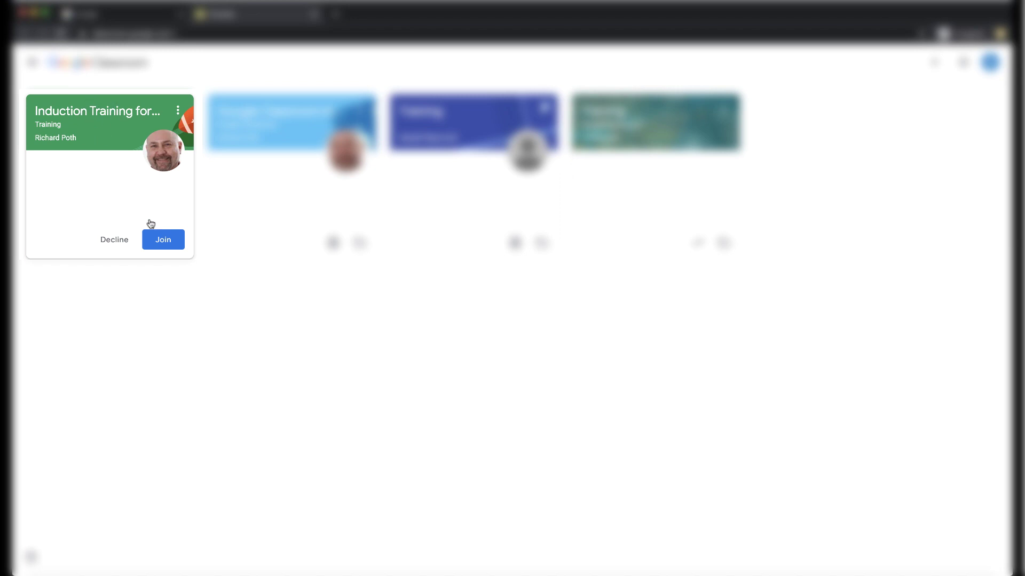
left_click(168, 241)
left_click(164, 238)
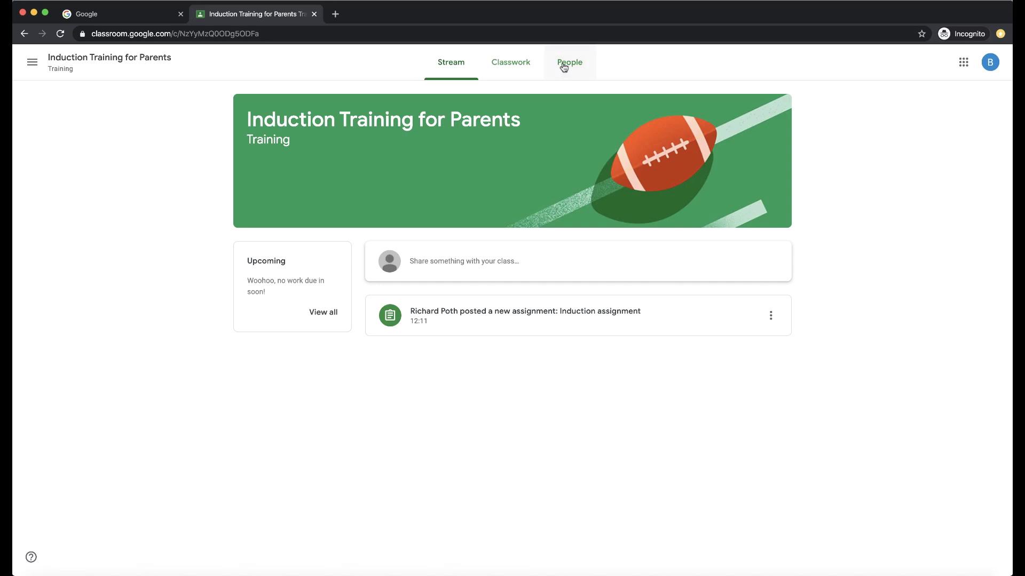
View the class's Classwork and People pages, and return to its Stream
left_click(510, 65)
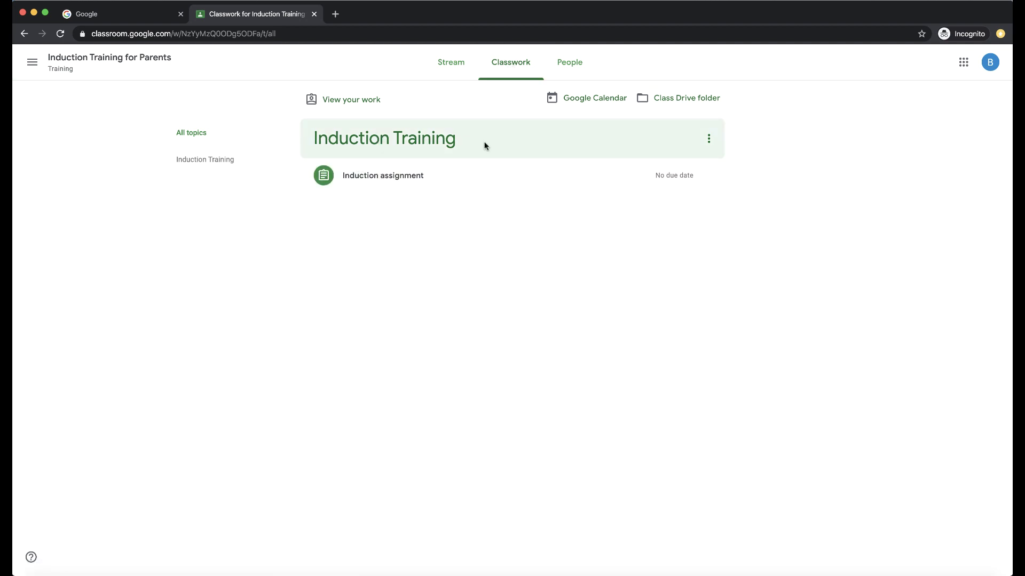
left_click(570, 62)
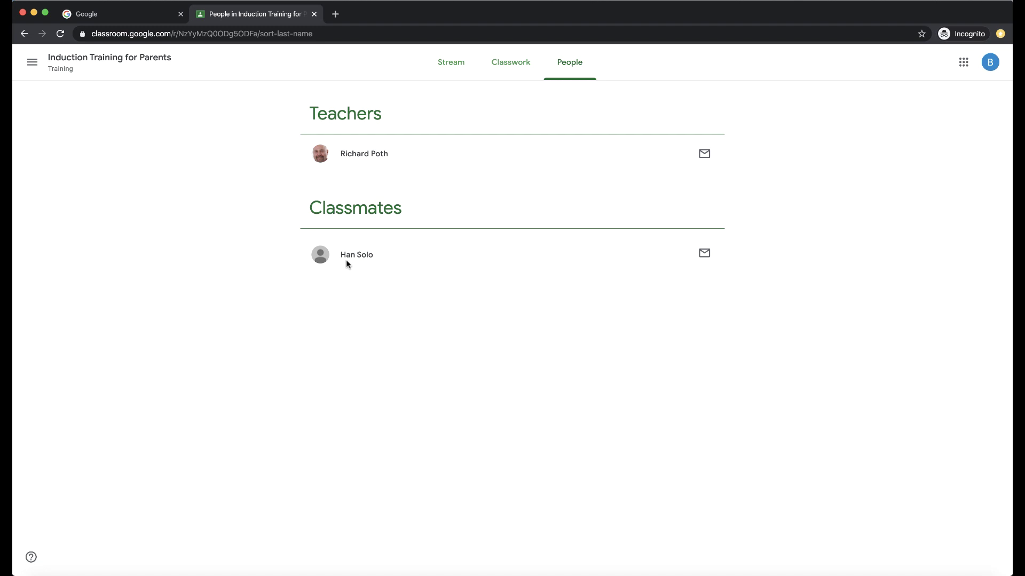
left_click(453, 66)
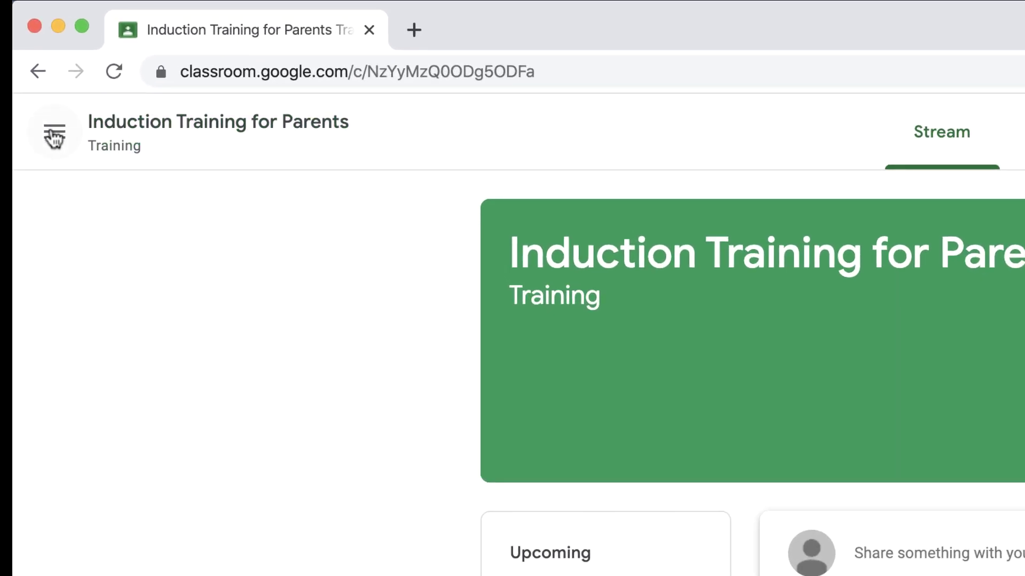
Examine the outstanding and completed assignments for all classes in the To do lists
left_click(54, 138)
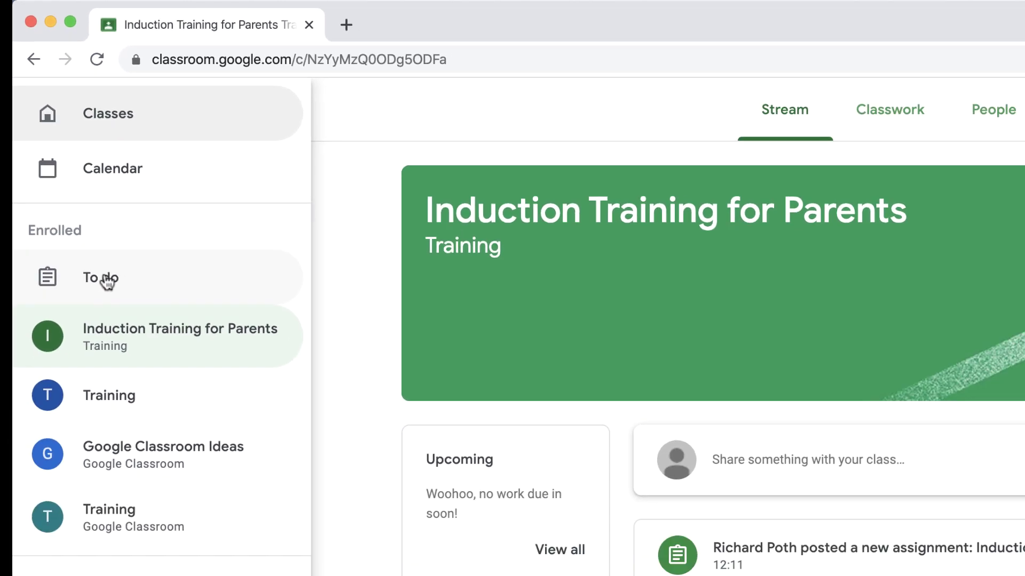
left_click(140, 335)
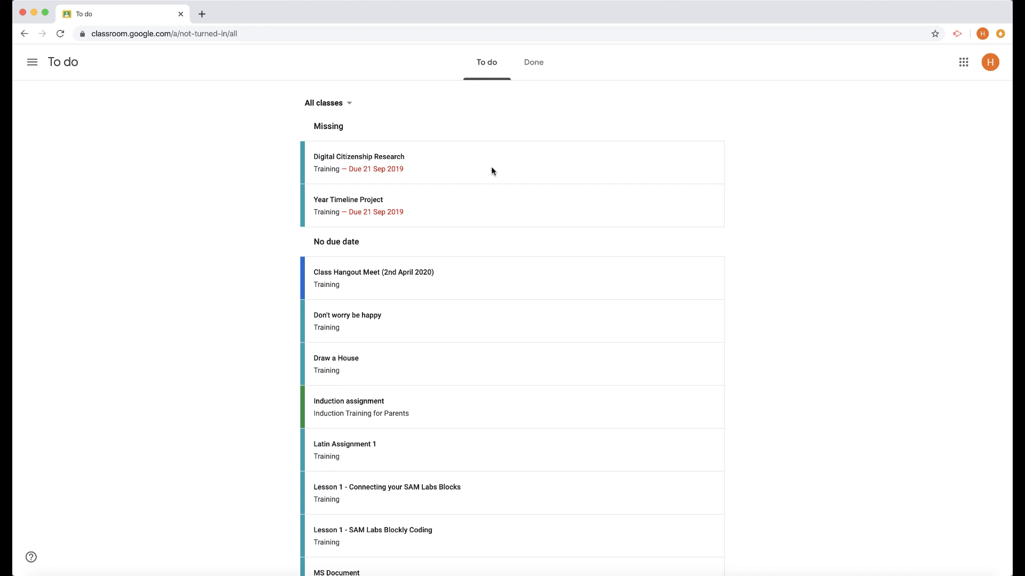
scroll(508, 478, "down", 4)
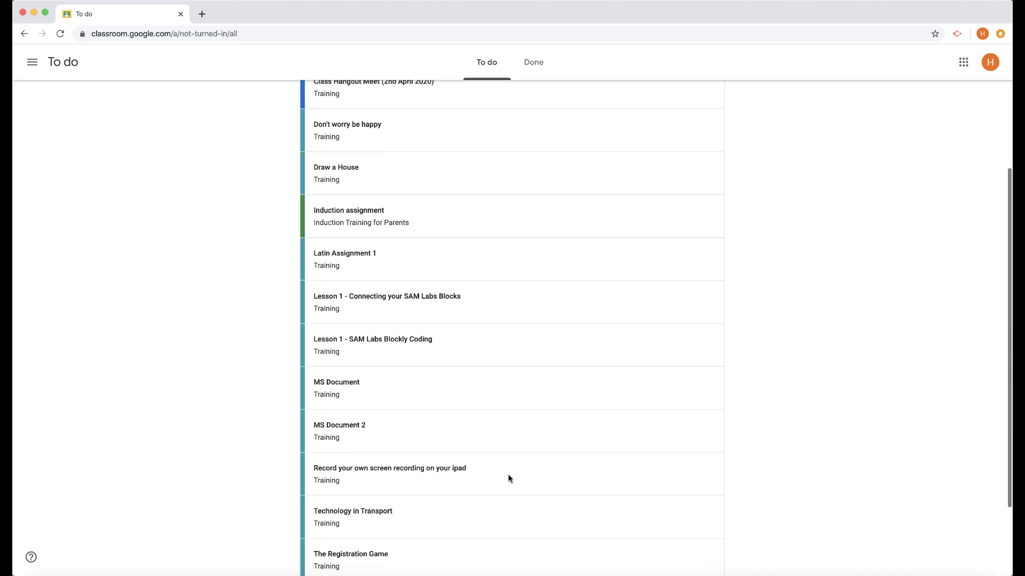
scroll(509, 478, "up", 4)
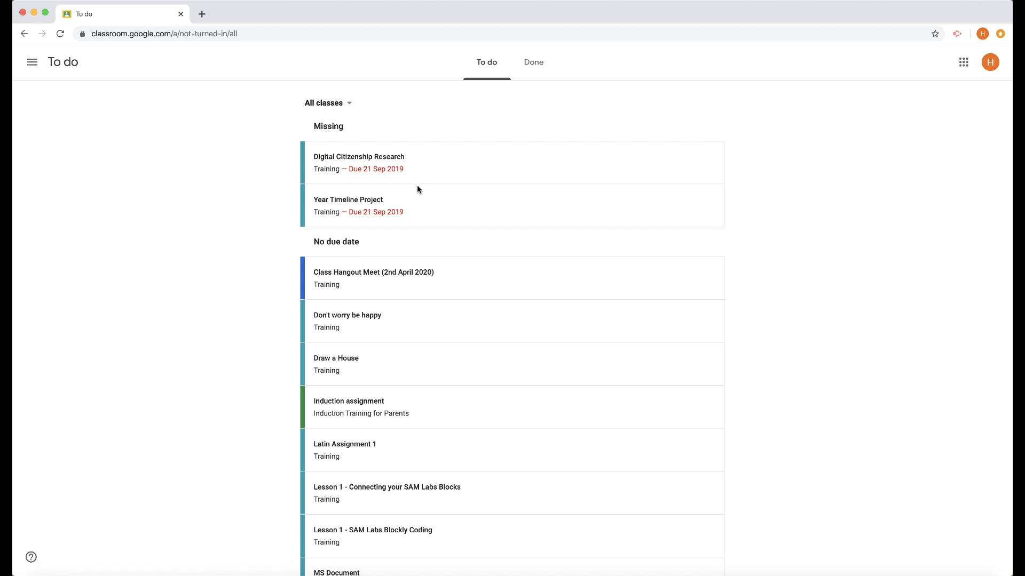
left_click(539, 65)
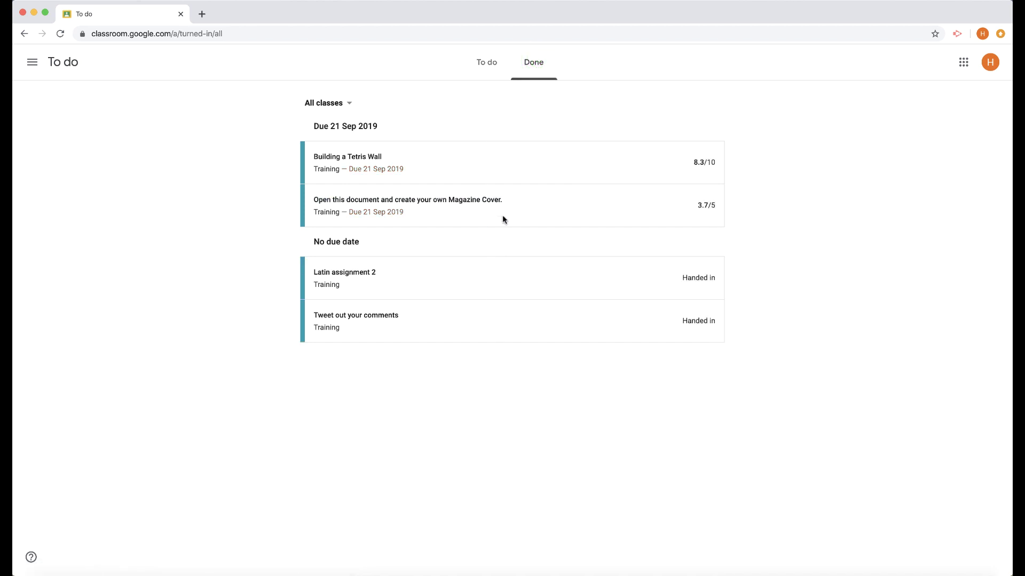
left_click(487, 62)
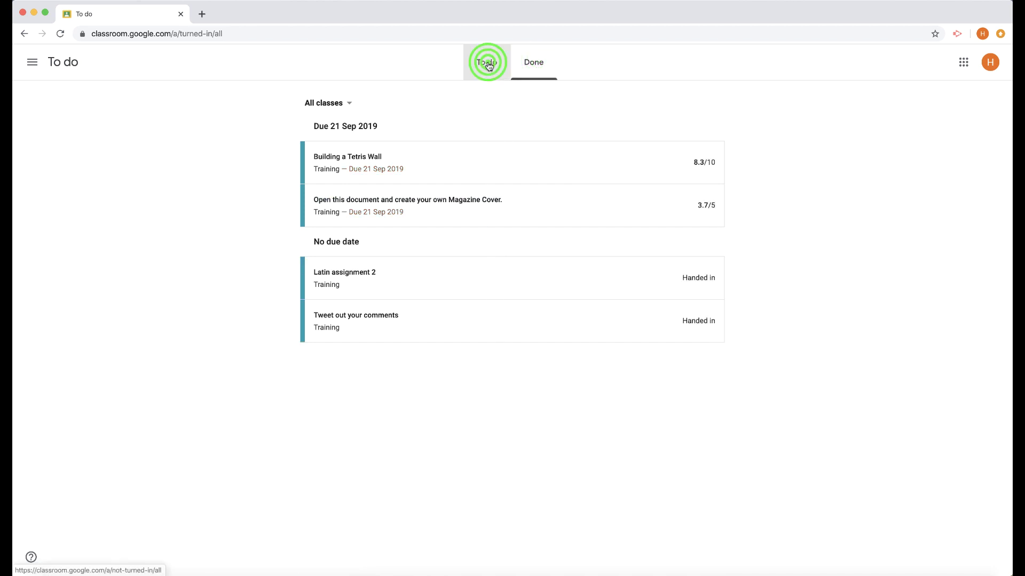
scroll(525, 330, "down", 6)
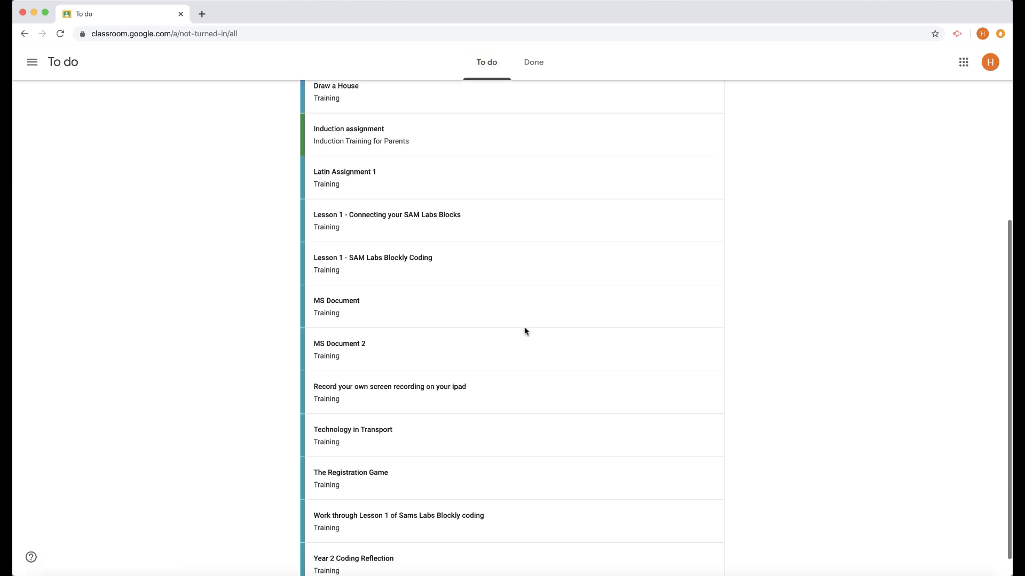
scroll(525, 330, "up", 7)
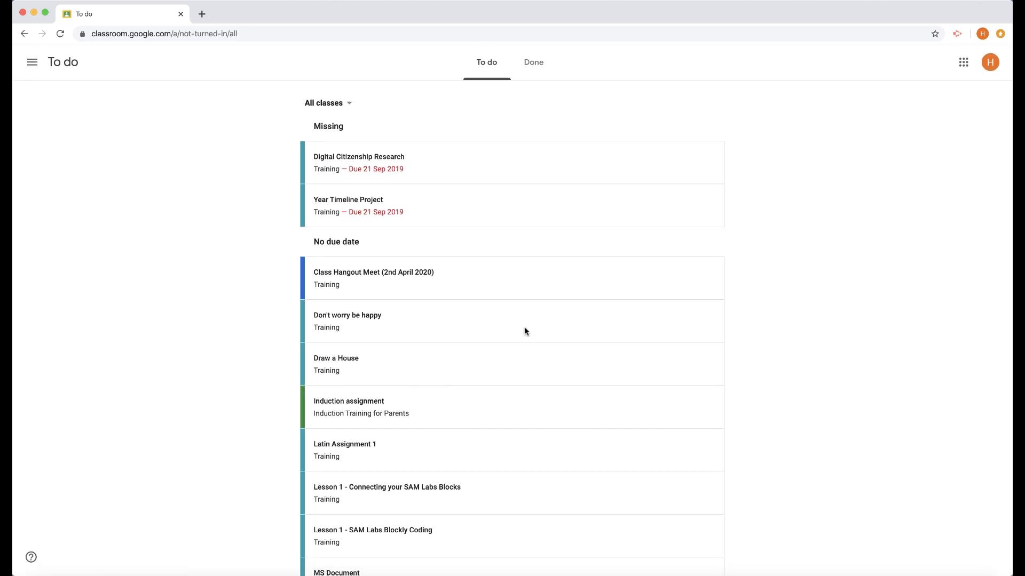
Return to the Induction Training for Parents class and check the signed-in account and the class's teachers and classmates
left_click(33, 64)
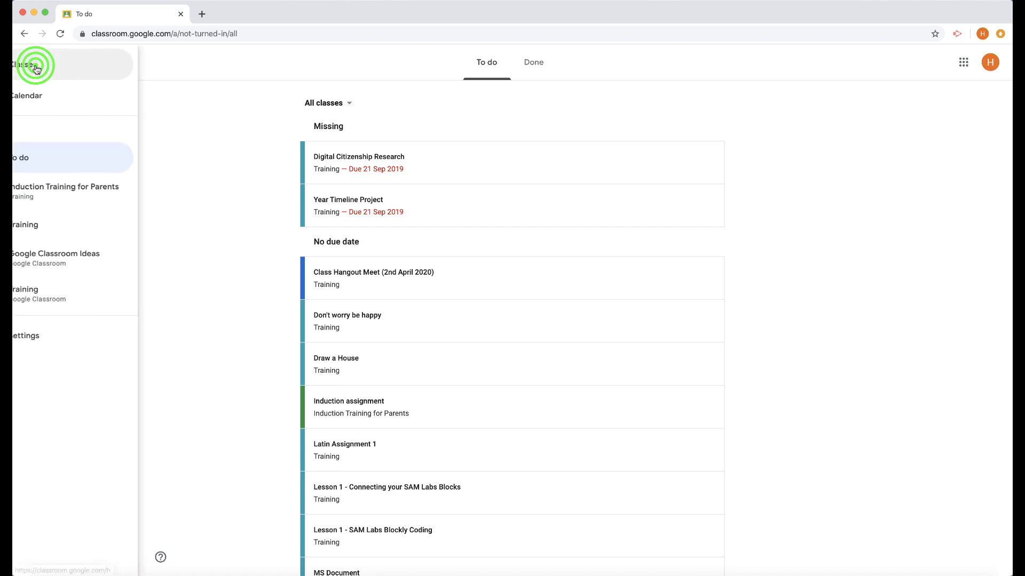
left_click(97, 190)
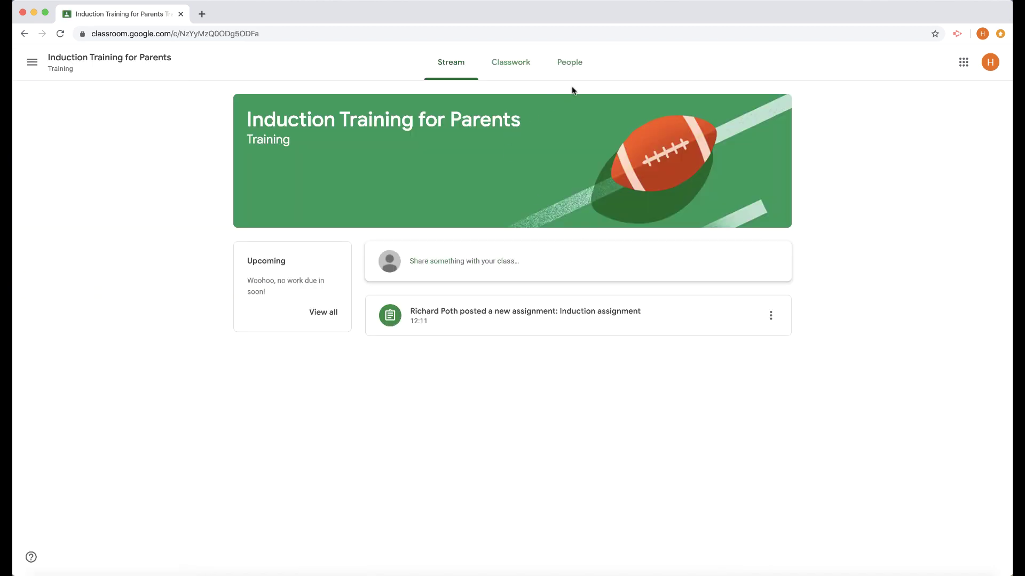
left_click(992, 64)
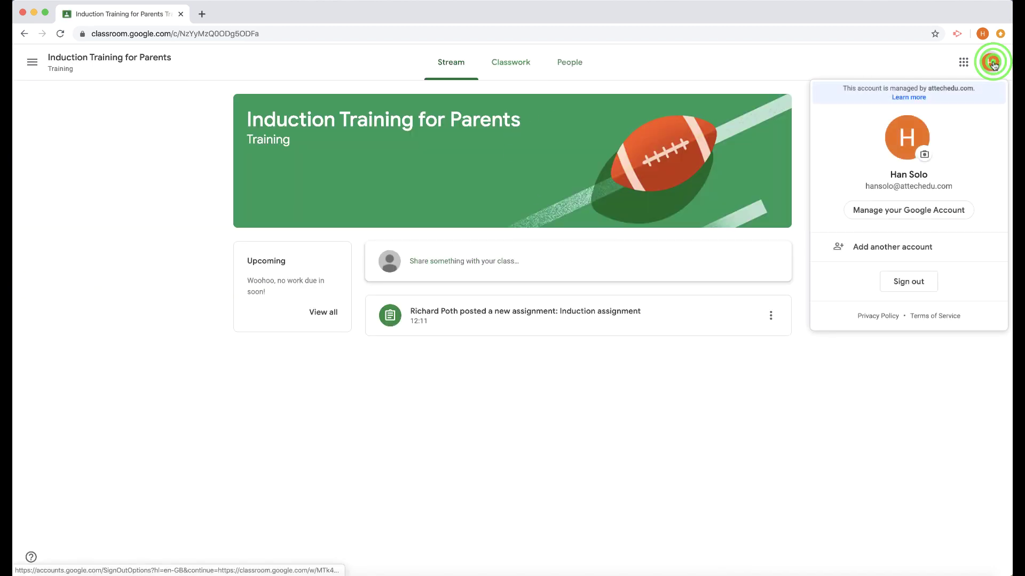
left_click(668, 69)
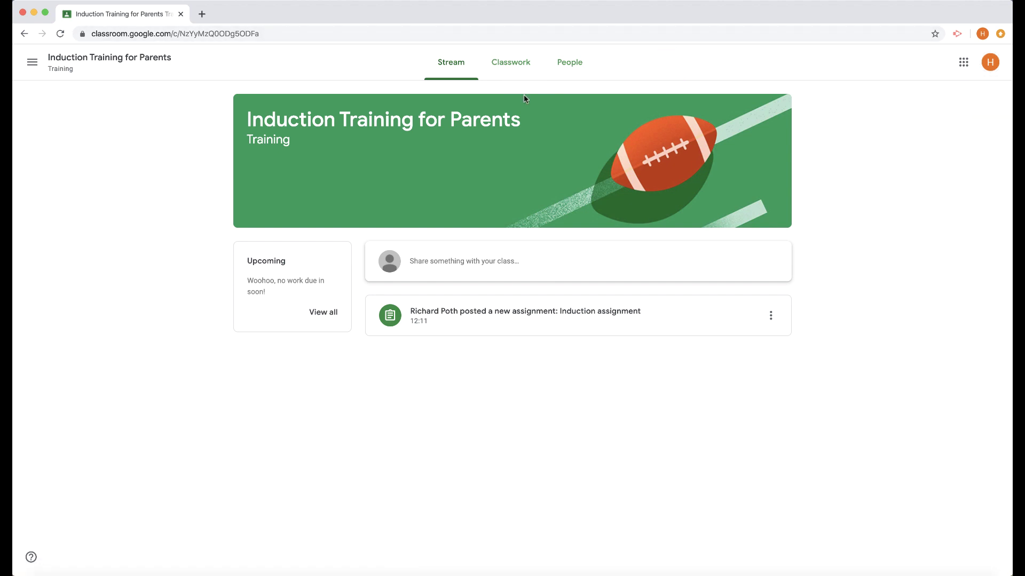
left_click(575, 67)
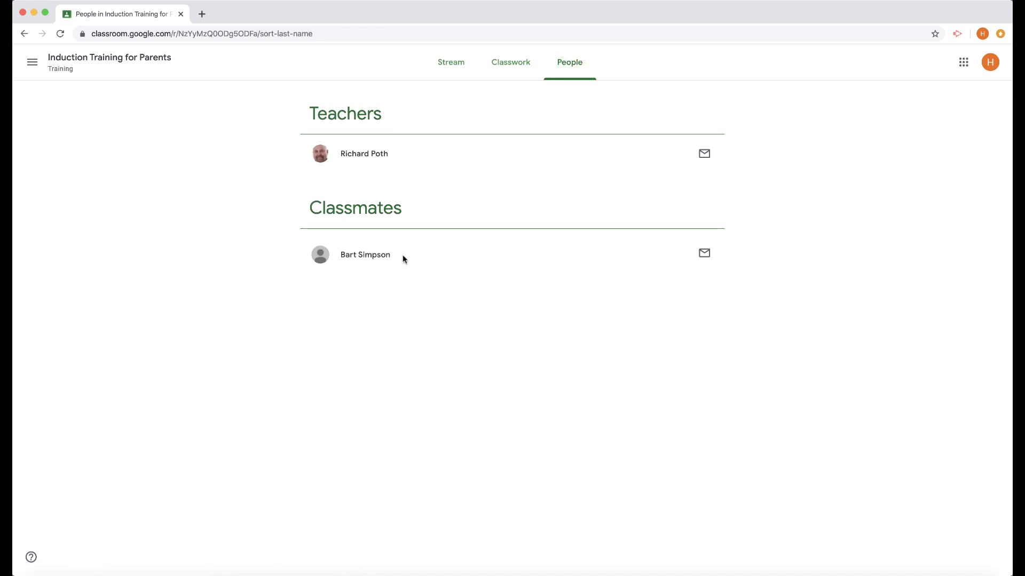
left_click(452, 68)
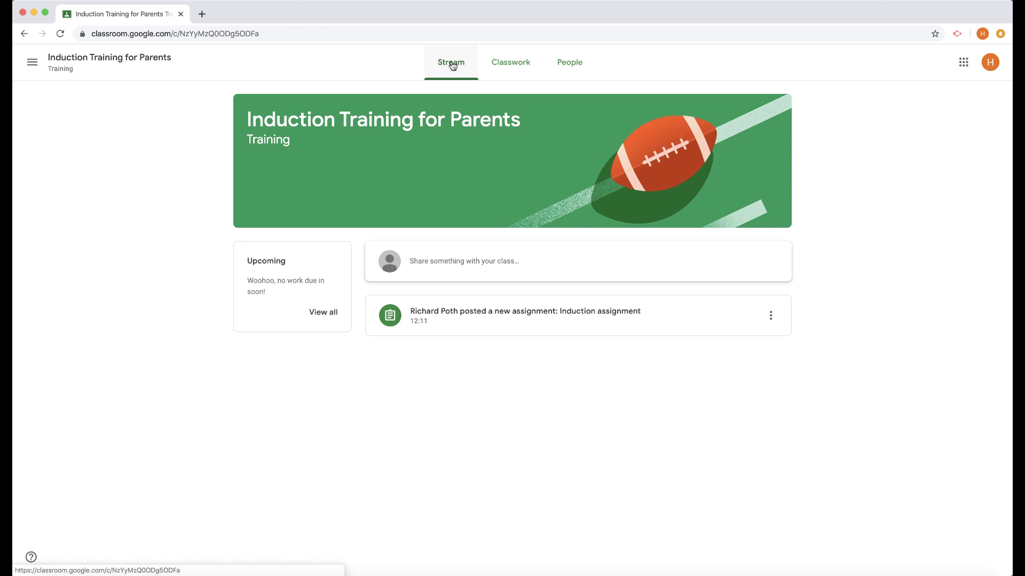
Open the full details of the Induction assignment from the class's Classwork page
left_click(508, 66)
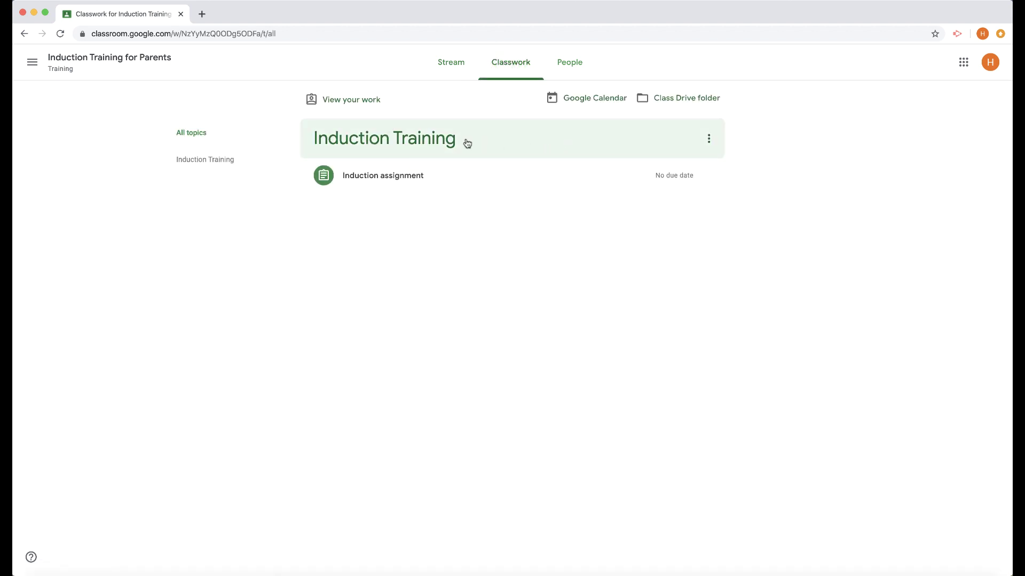
left_click(465, 176)
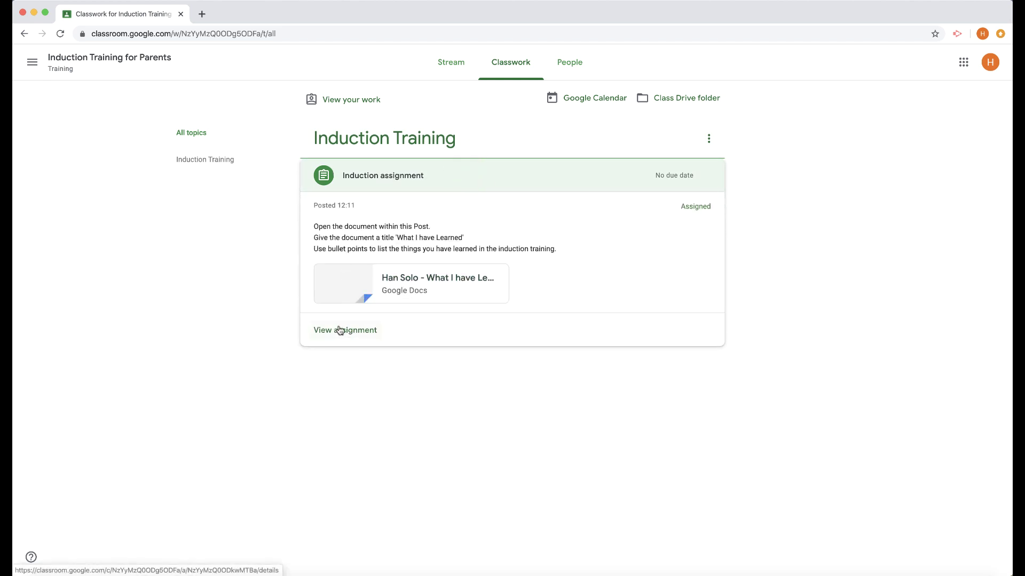
left_click(344, 331)
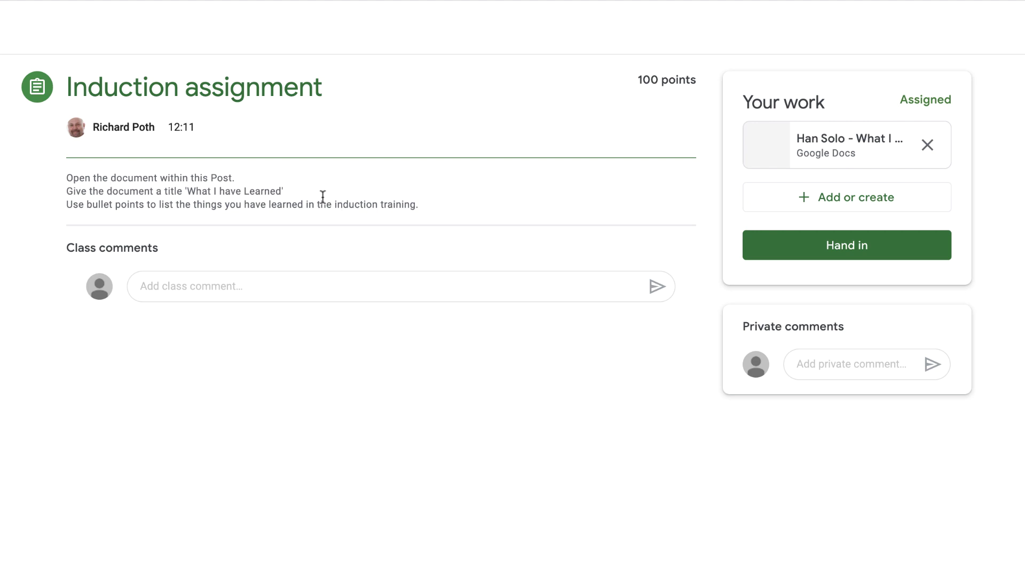
Post the class comment "Please can you explain further." on the Induction assignment
left_click(370, 288)
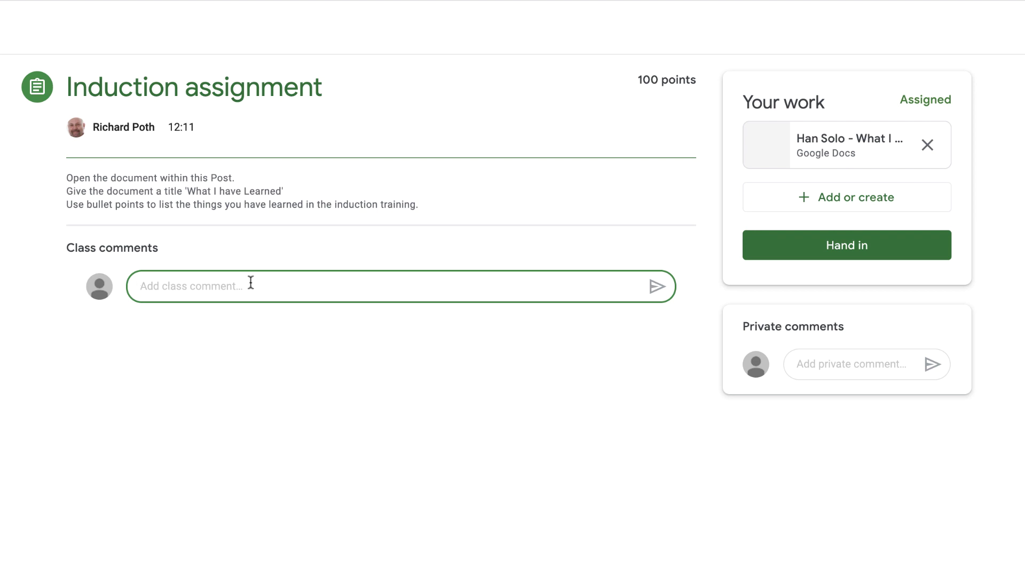
type("Please can you explain further.")
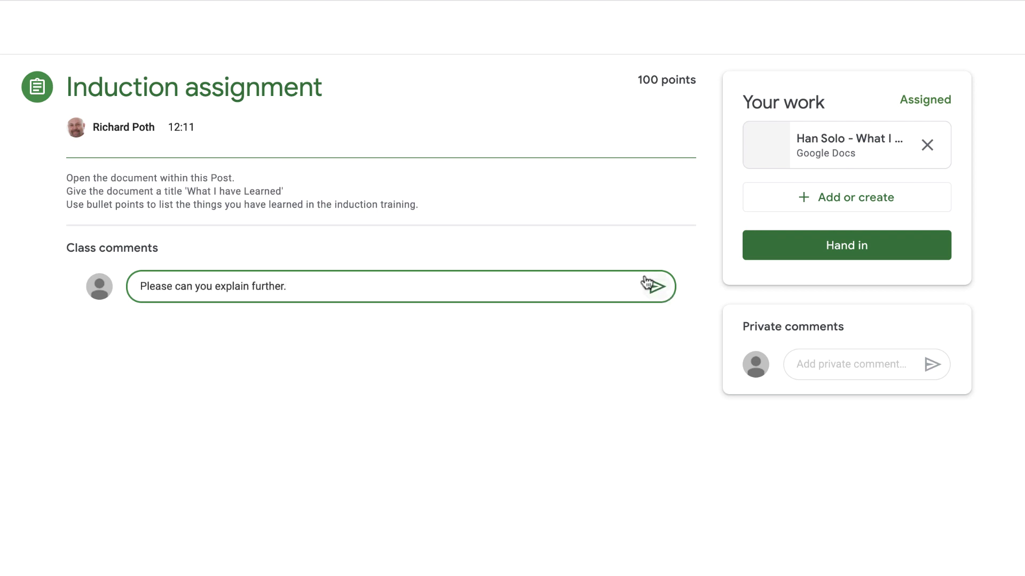
left_click(654, 290)
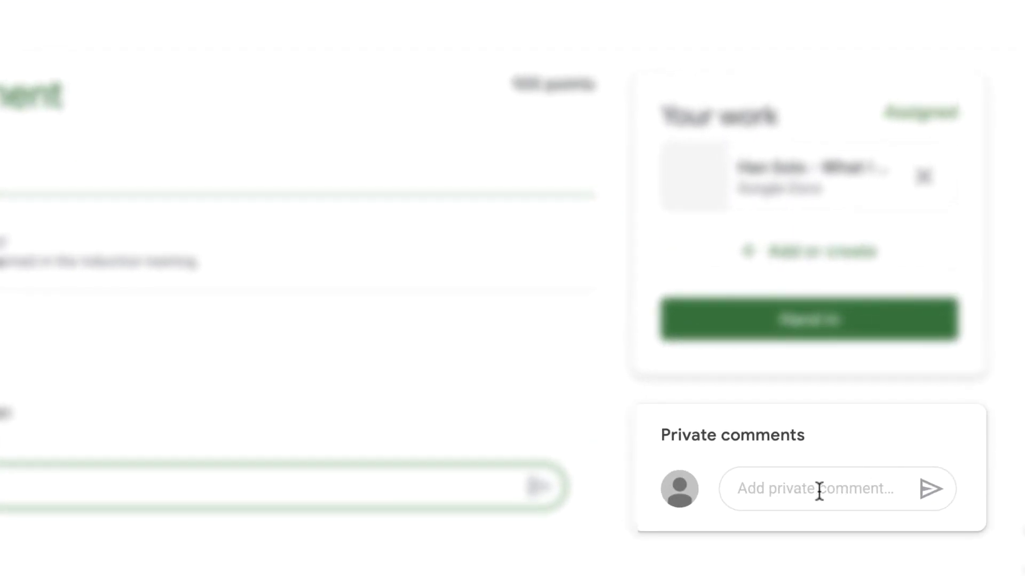
Send the teacher the private comment "Please help, I don't understand." on the Induction assignment
left_click(819, 491)
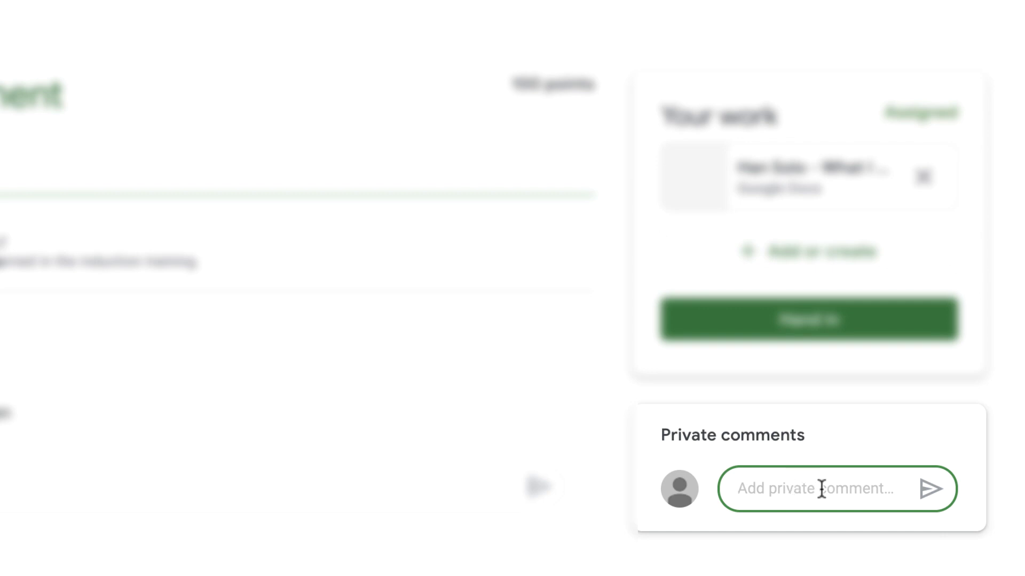
type("Please ")
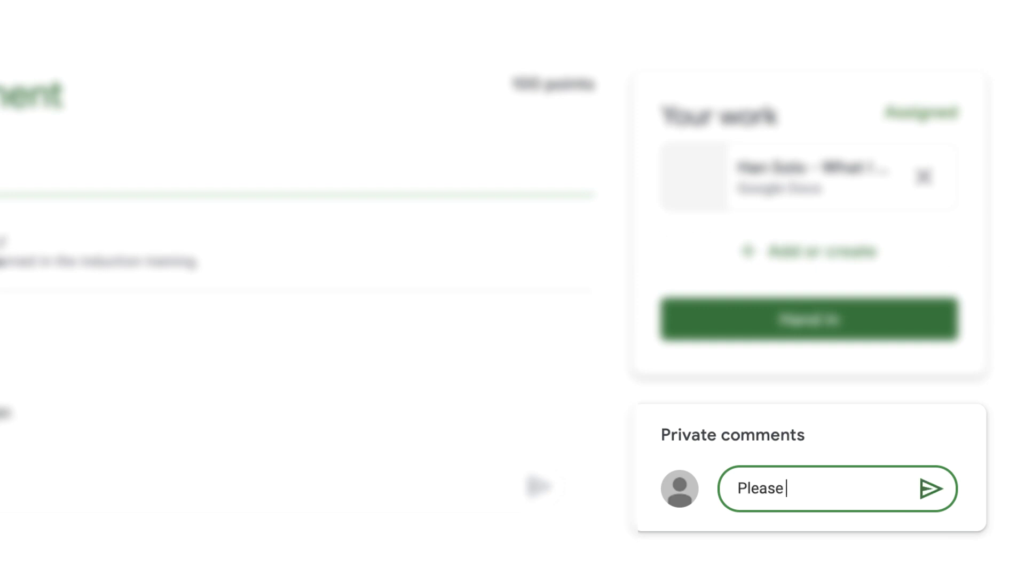
type("help, I don't understand.")
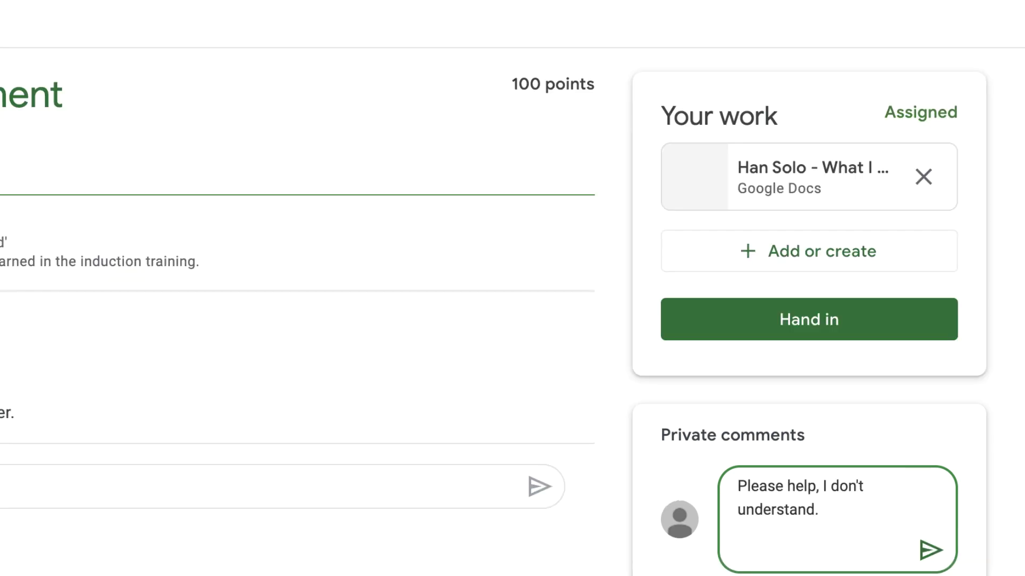
left_click(931, 550)
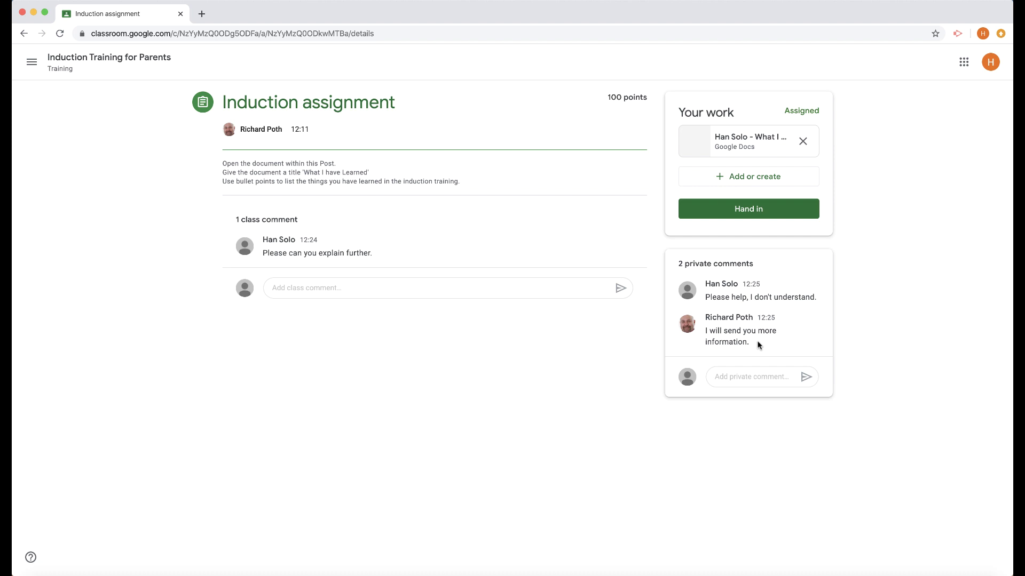
Open the assignment's attached document and add the centred heading "What I have learned" in the Title style, followed by a new line
left_click(752, 142)
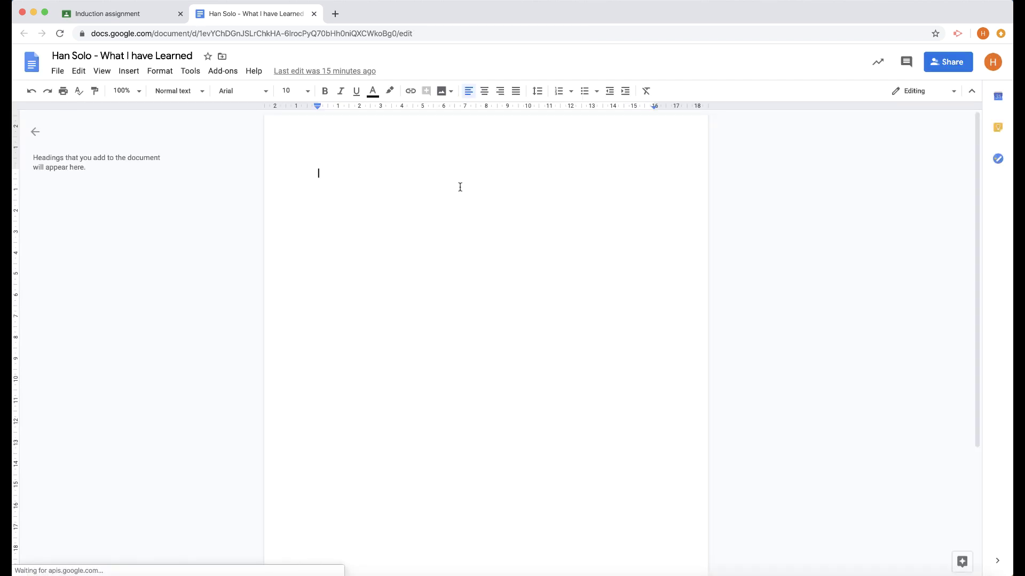
type("What I have learned")
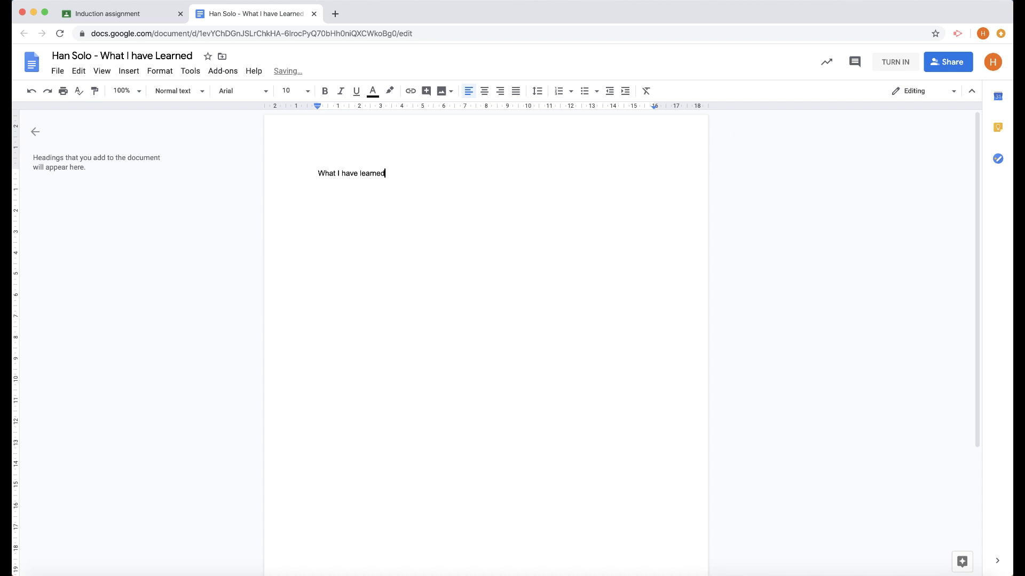
left_click(178, 90)
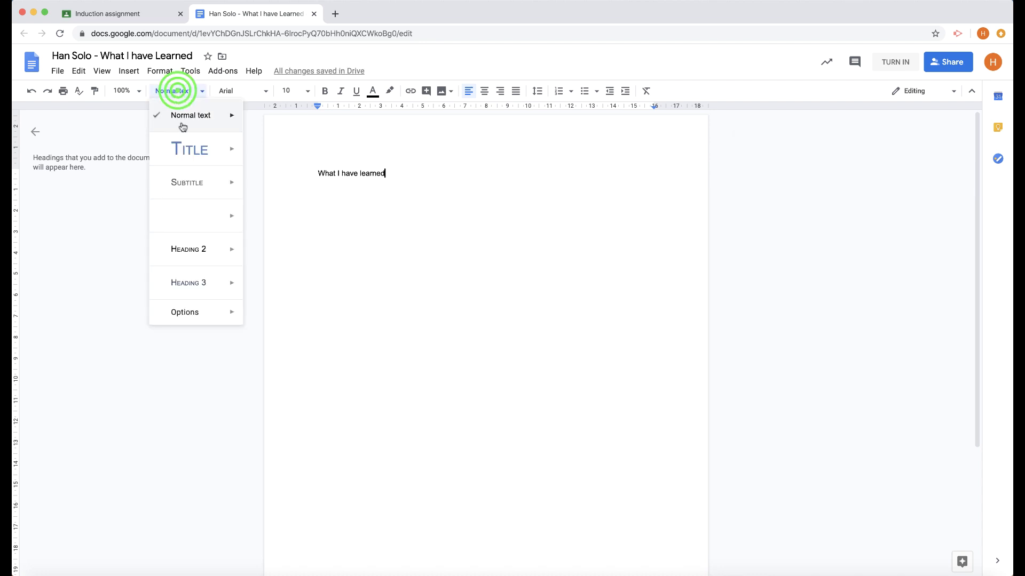
left_click(193, 149)
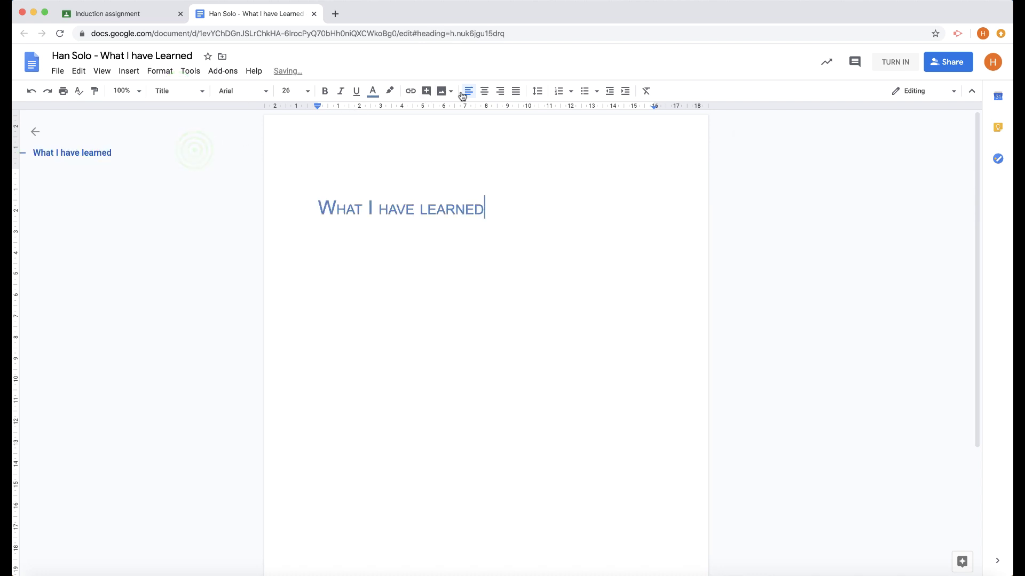
left_click(484, 91)
key("Return")
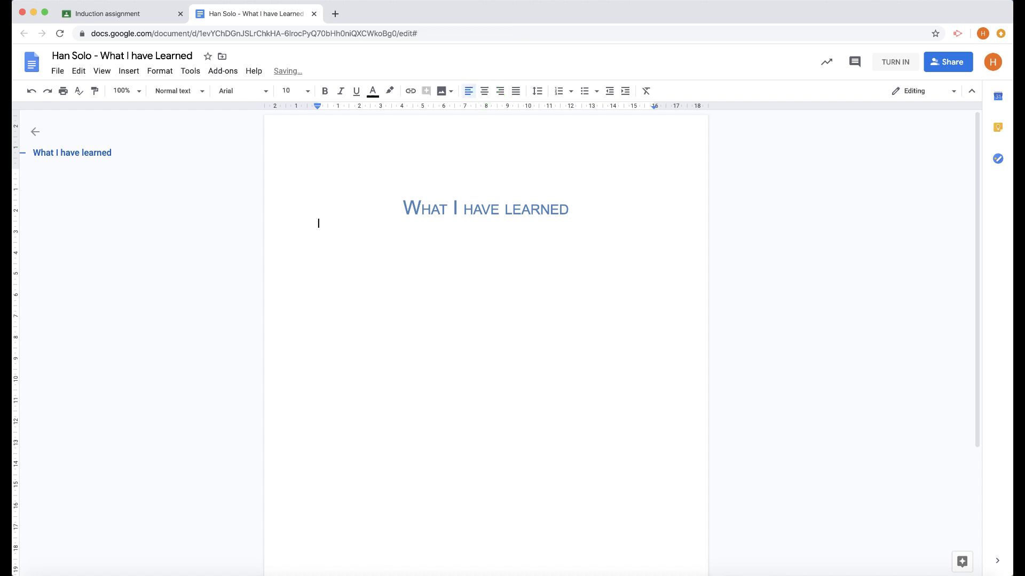
Check the assignment instructions, and list "How to log in" and "How to access Google Classroom." as bullet points below the document's title
left_click(125, 15)
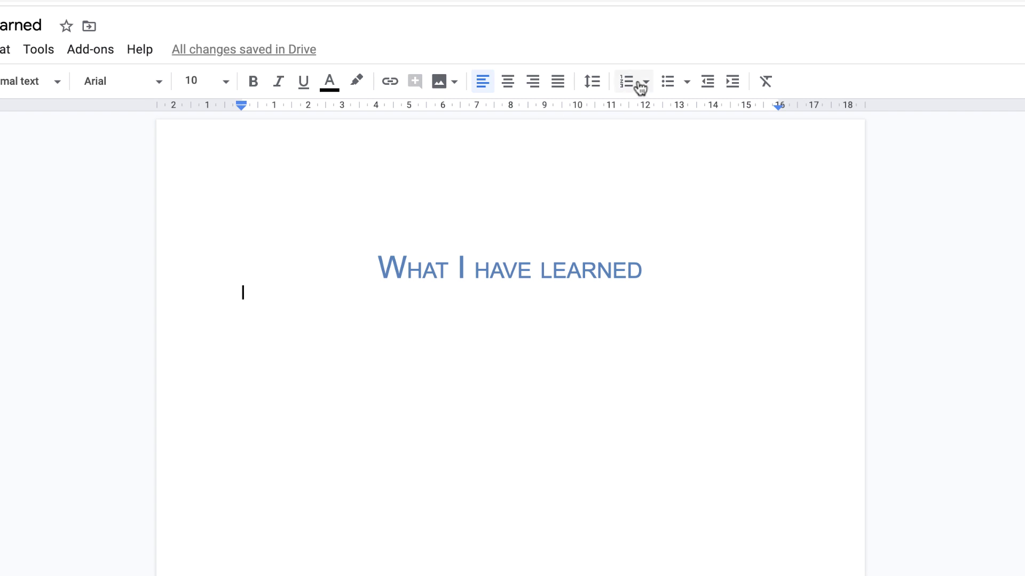
left_click(668, 82)
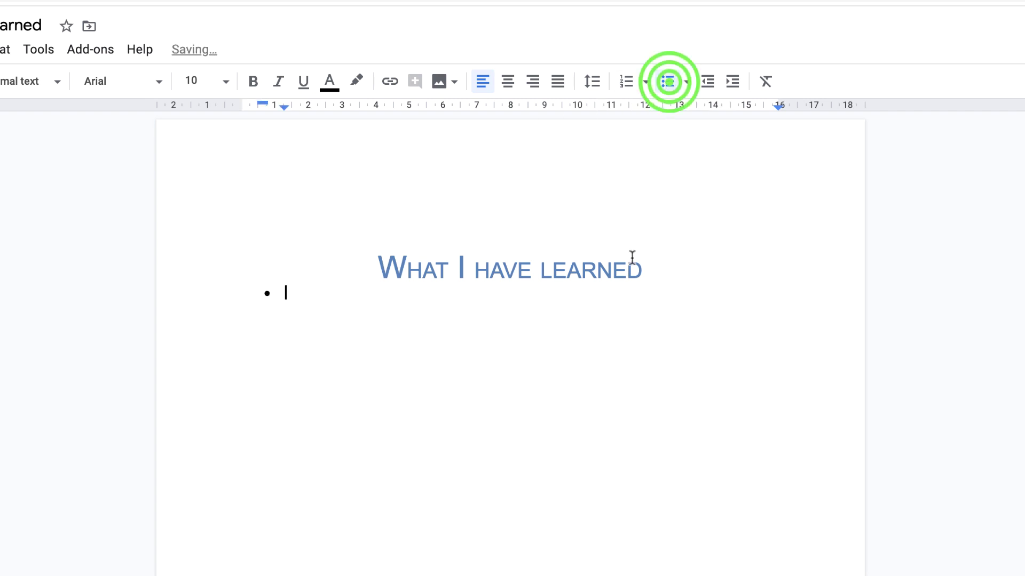
type("How to log in")
key("Return")
type("How to access Google Classroom.")
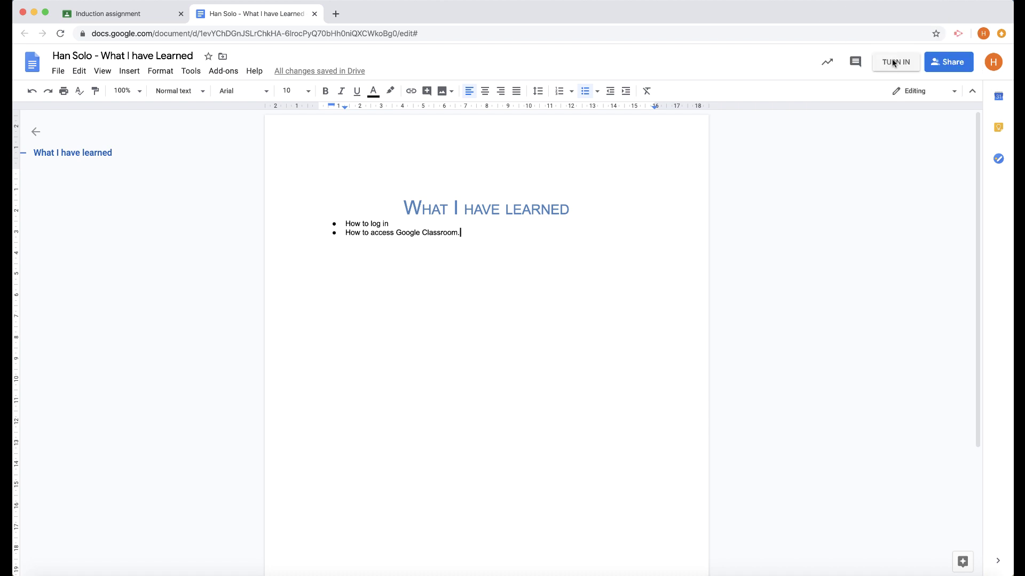
Return to the Induction assignment page and hand in the work with its attached document
left_click(134, 15)
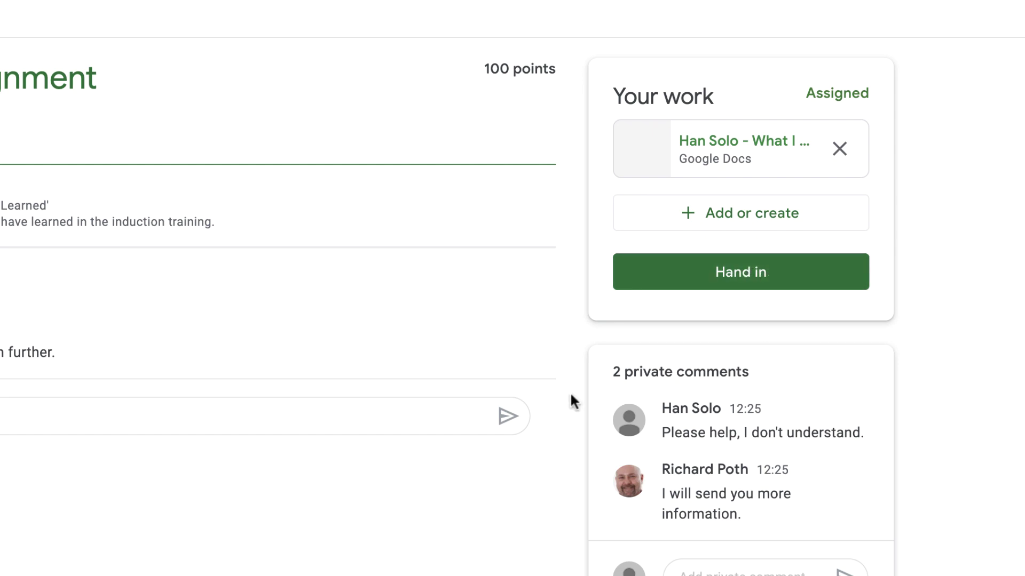
left_click(754, 269)
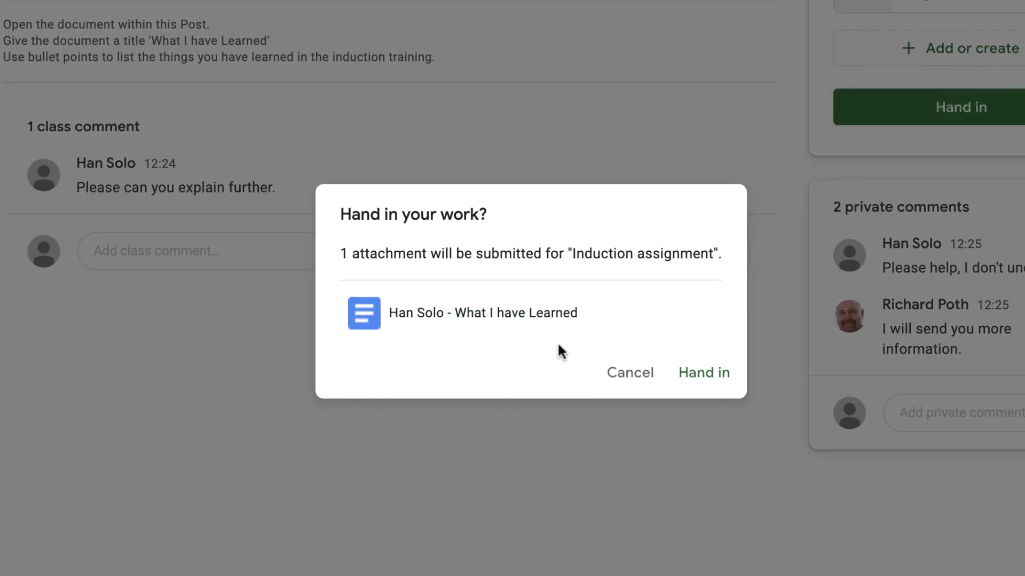
left_click(707, 374)
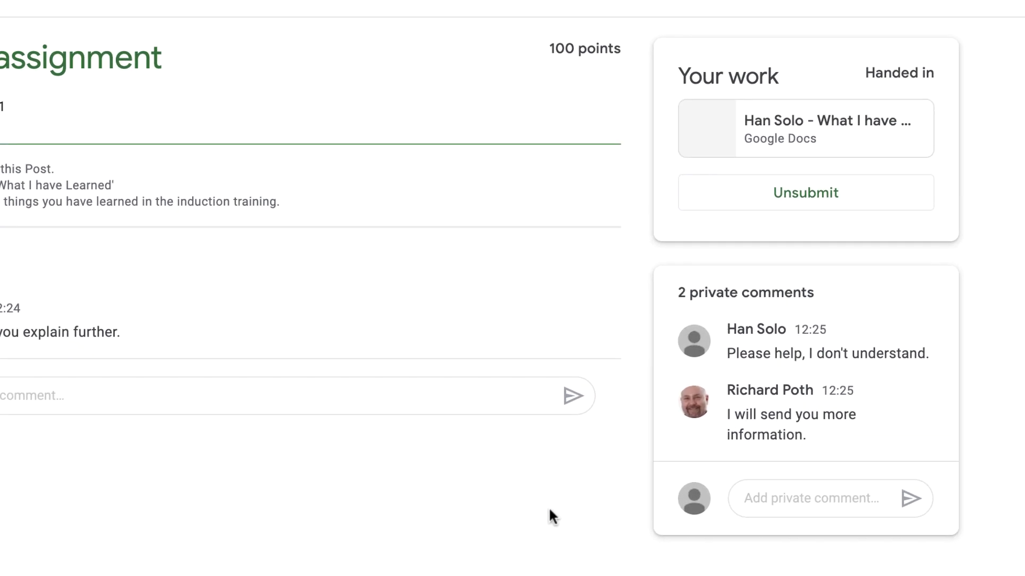
Unsubmit the Induction assignment and view the options for adding or creating further attachments
left_click(810, 195)
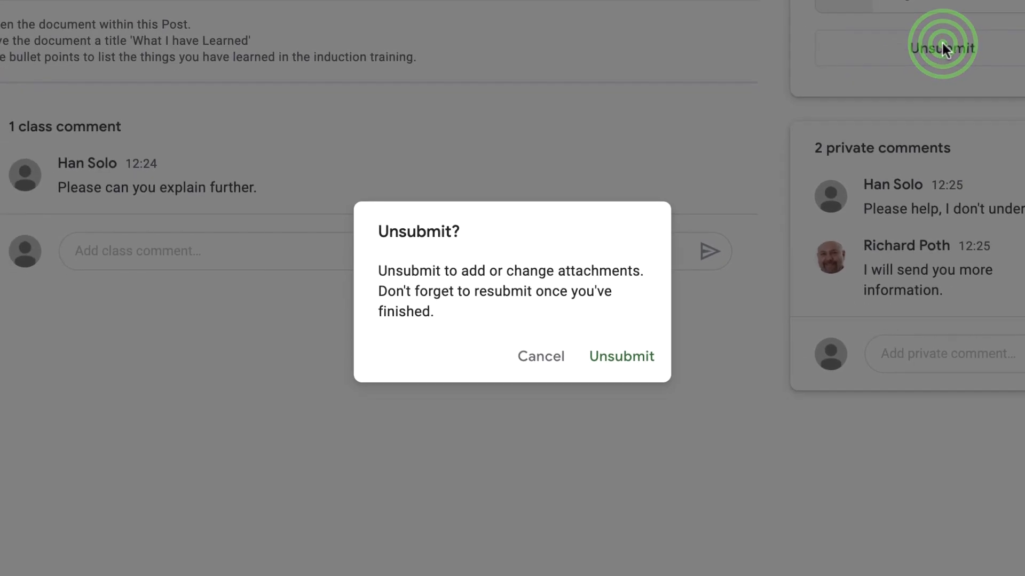
left_click(620, 353)
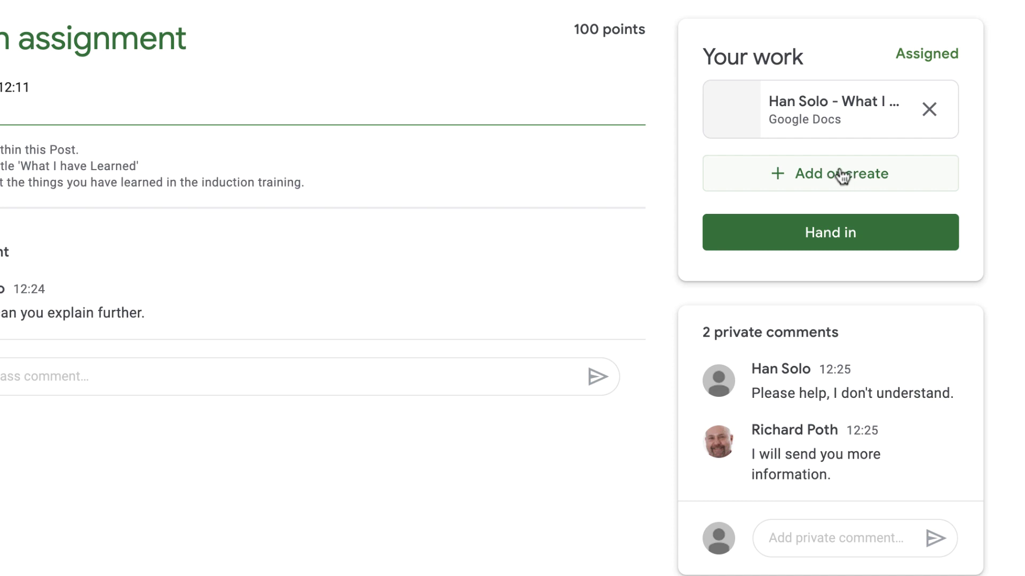
left_click(849, 175)
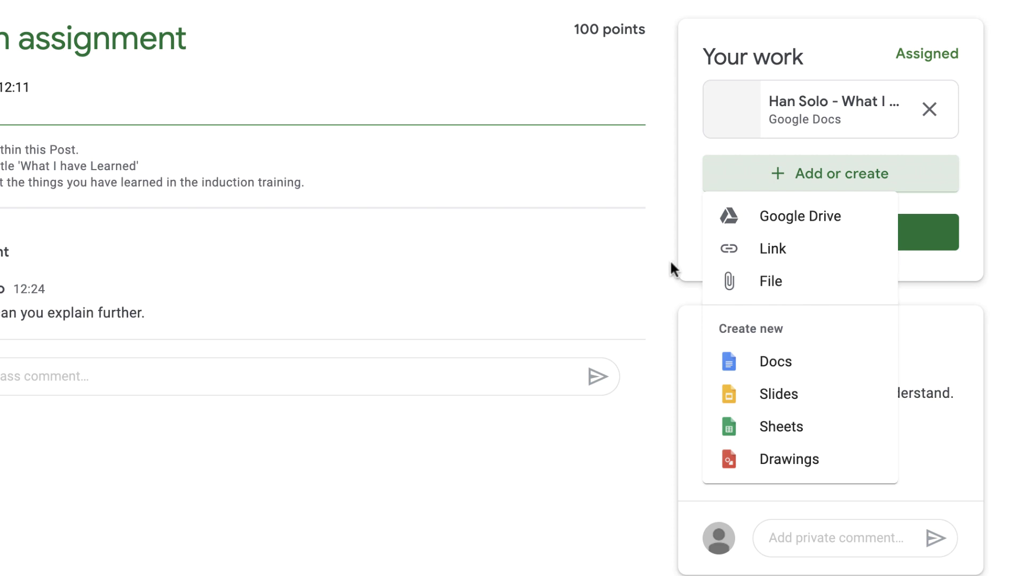
left_click(678, 233)
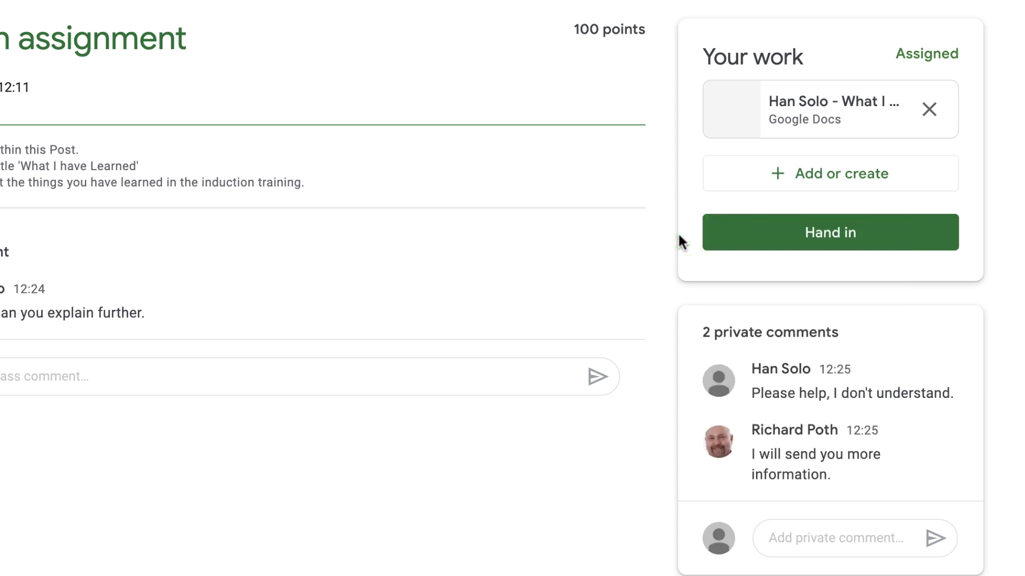